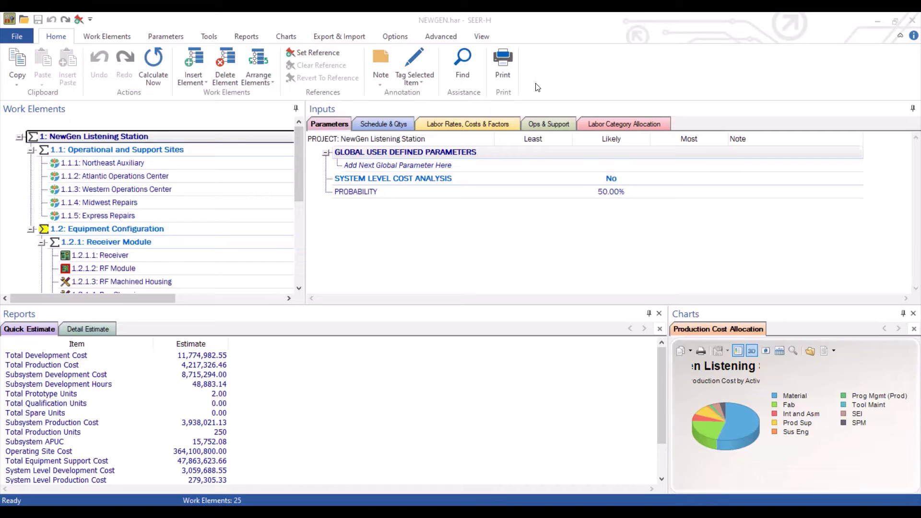
Start a note on the RF Machined Housing work element with the text "Based on Space Guidance"
left_click(162, 283)
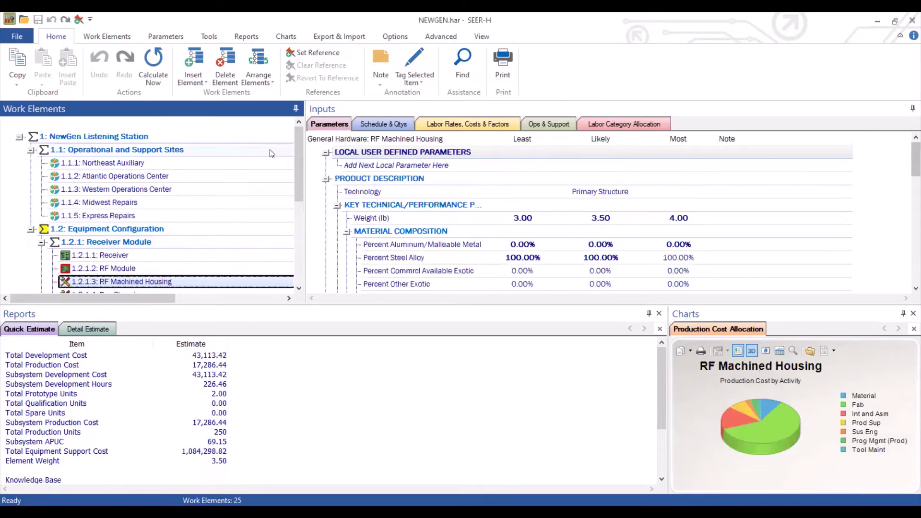
left_click(379, 58)
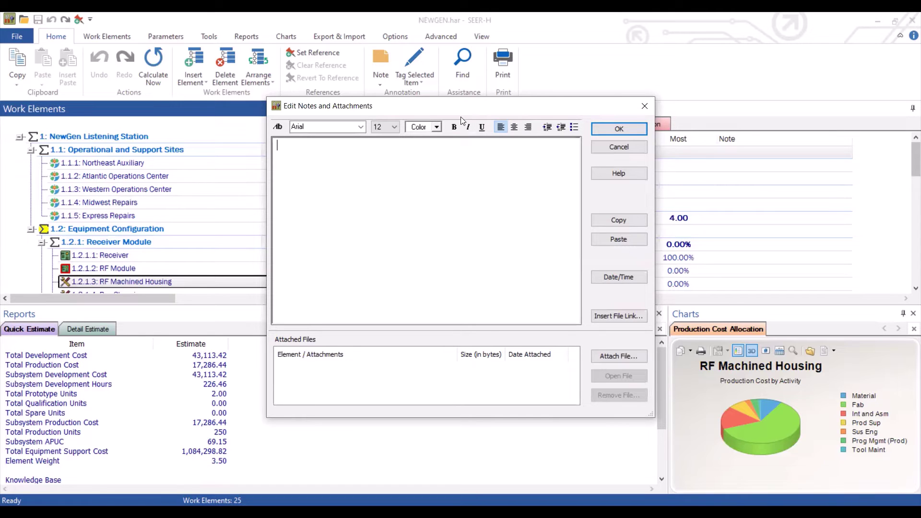
type("Based on ")
type("Spa")
key("BackSpace")
type("pace Guidance")
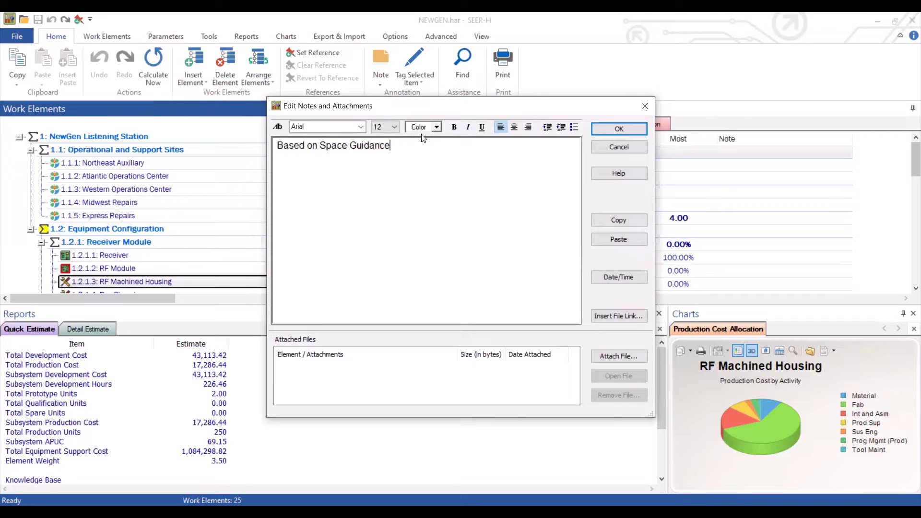
Insert the current date and time into the note, separated from the text above by a blank line
key("Return")
key("Return")
left_click(609, 279)
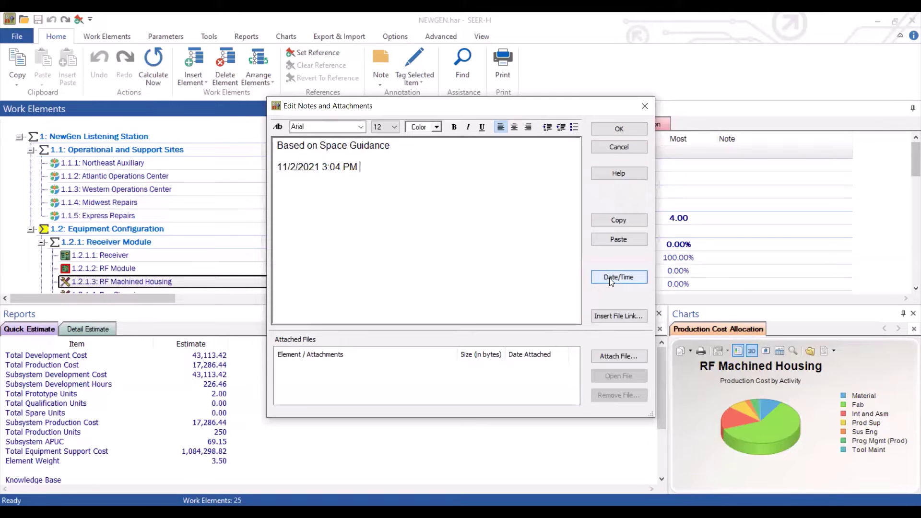
Insert a file link to computer.har below the date stamp and delete the link text again
key("Return")
left_click(609, 319)
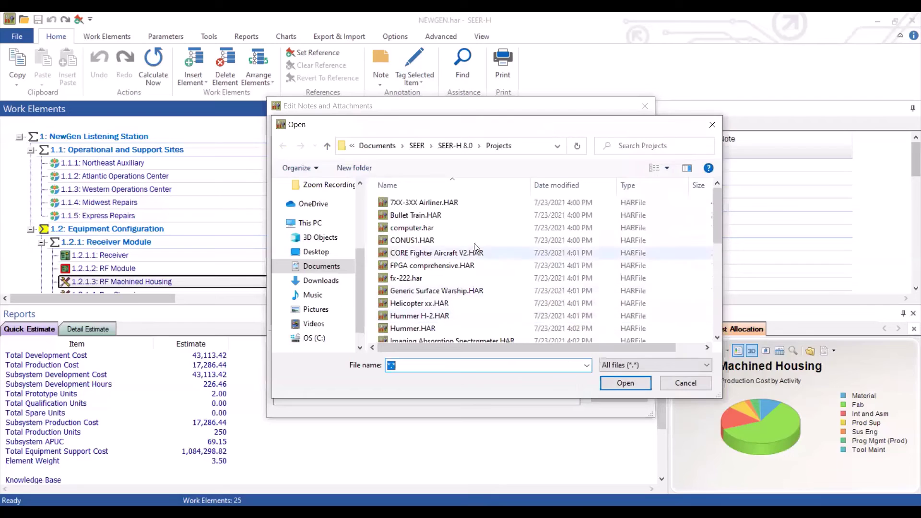
double_click(447, 232)
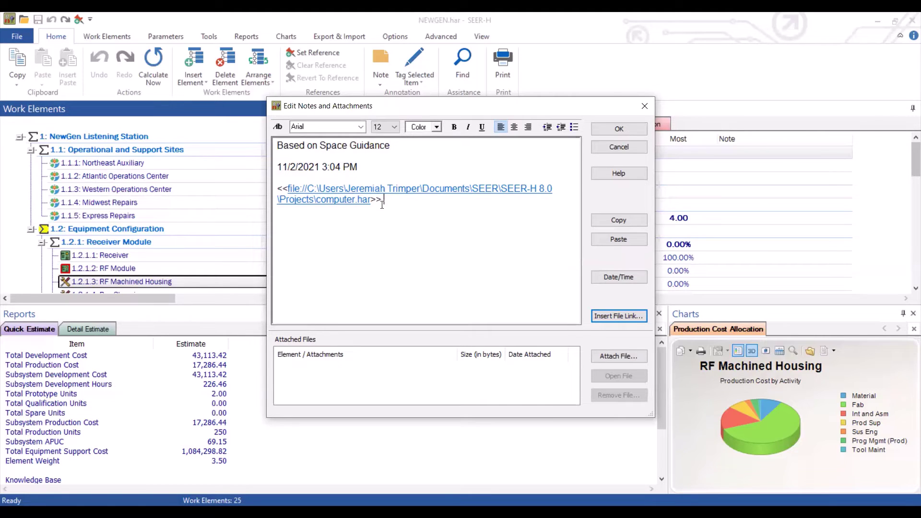
left_click_drag(382, 205, 266, 187)
key("Delete")
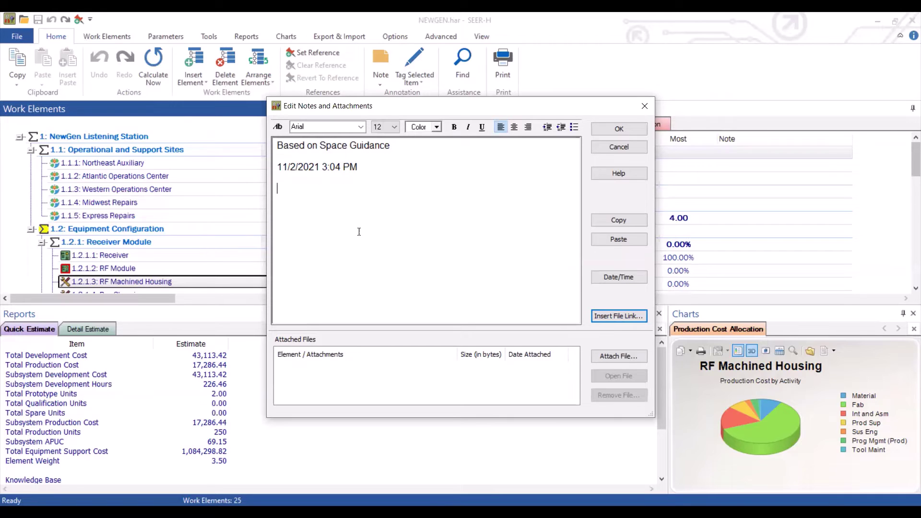
Attach the project file computer.har to the RF Machined Housing note
left_click(605, 355)
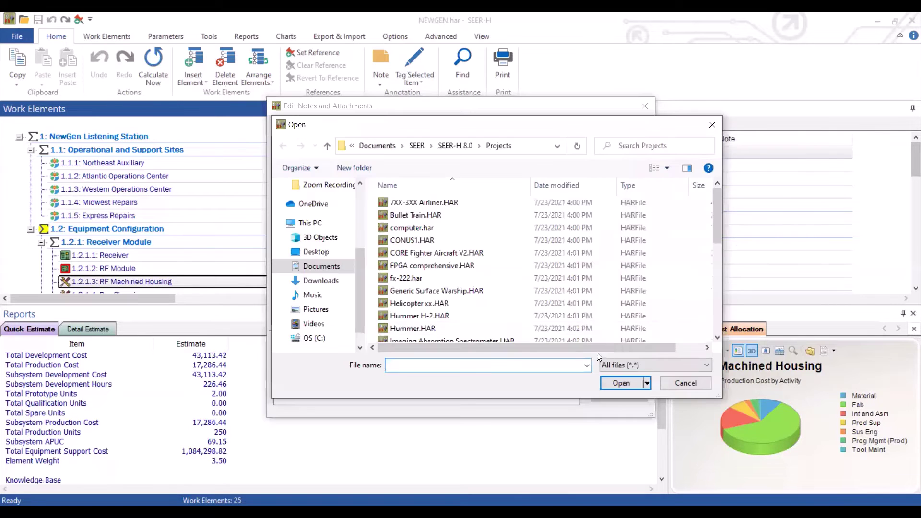
left_click(442, 232)
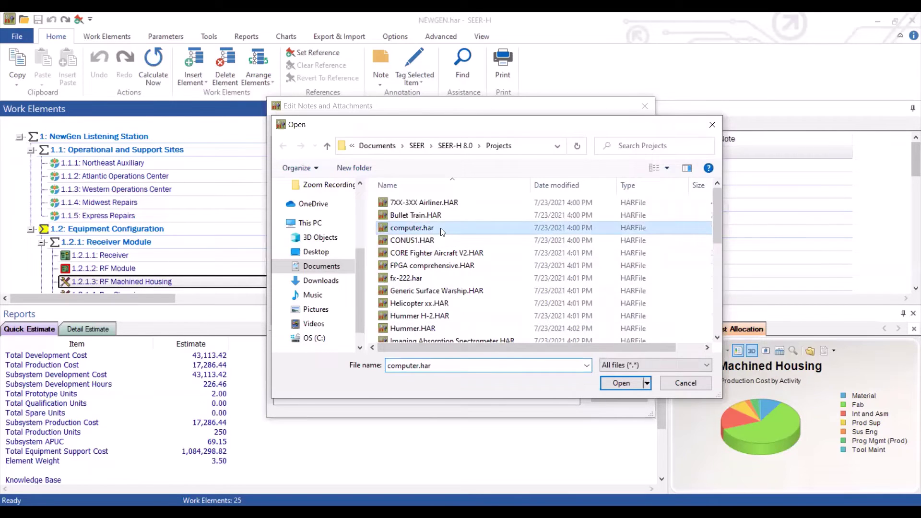
double_click(442, 233)
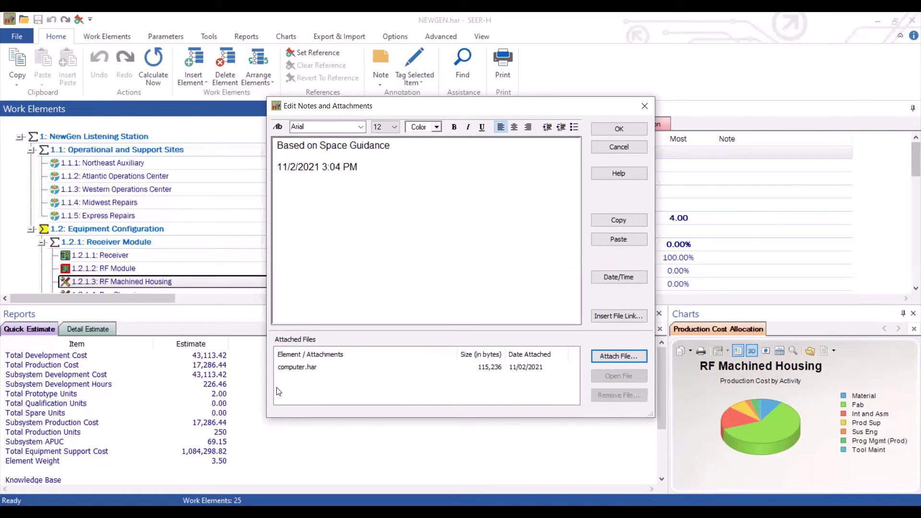
Attach CORE Fighter Aircraft V2.HAR to the note and remove that attachment again
left_click(631, 359)
double_click(462, 253)
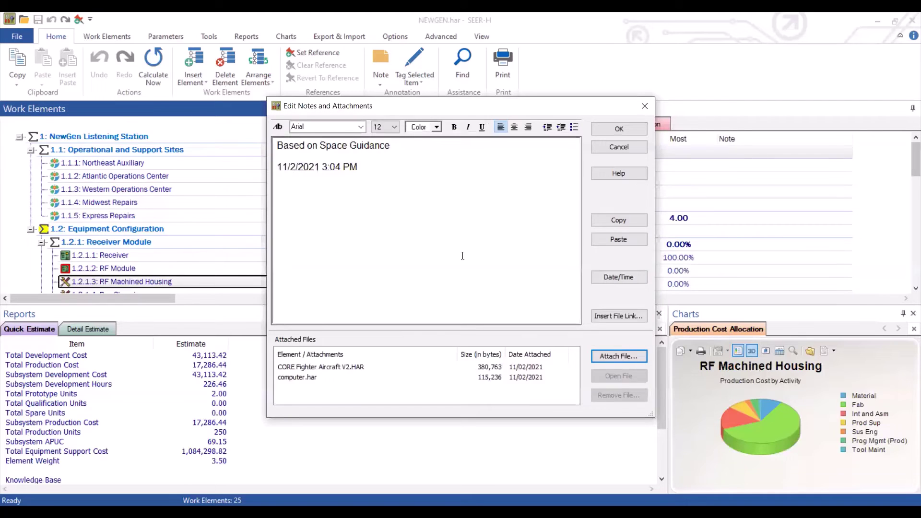
left_click(370, 368)
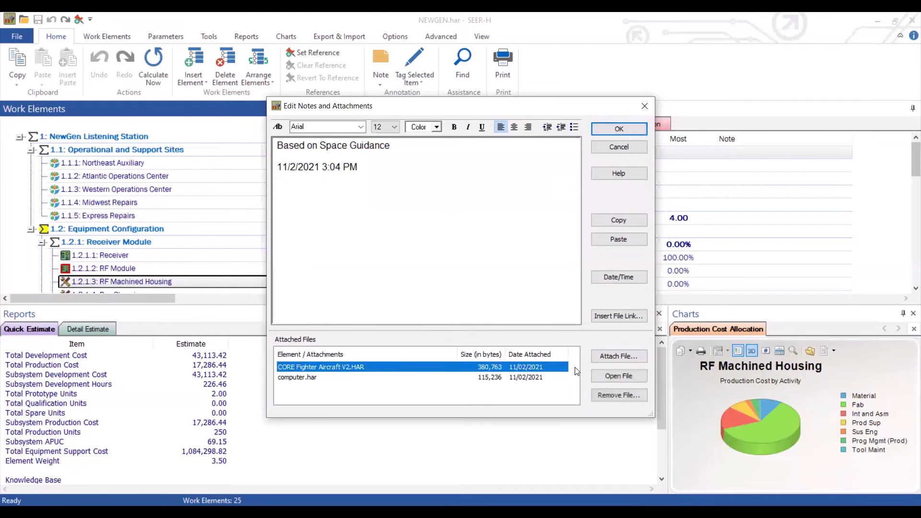
left_click(614, 401)
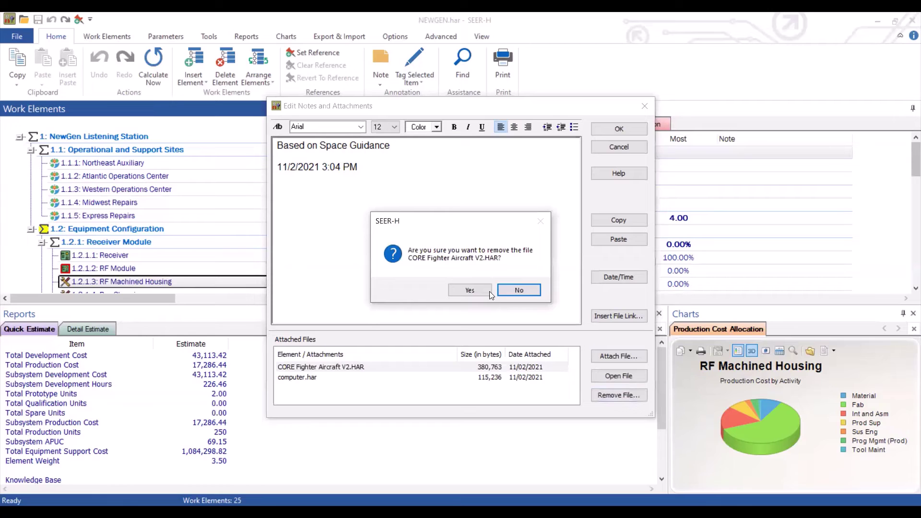
left_click(489, 291)
Open the attached computer.har file for viewing and save the RF Machined Housing note
left_click(496, 368)
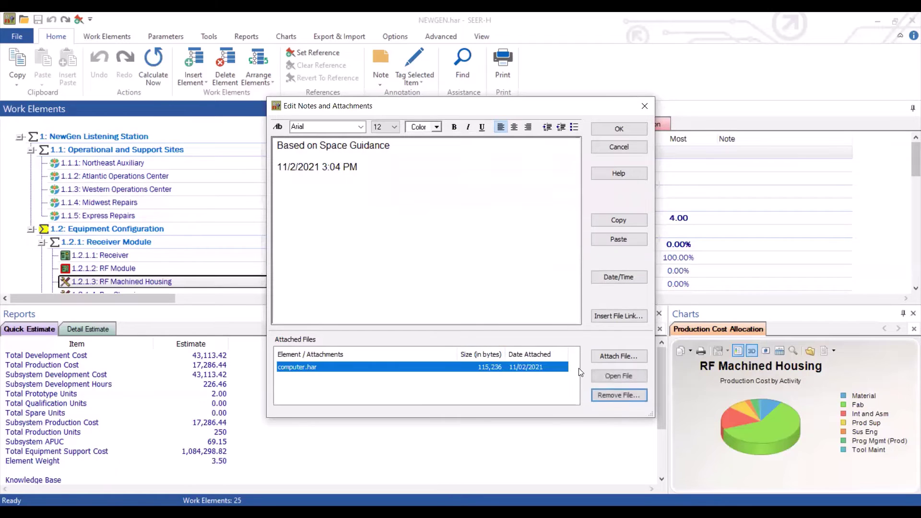
left_click(611, 375)
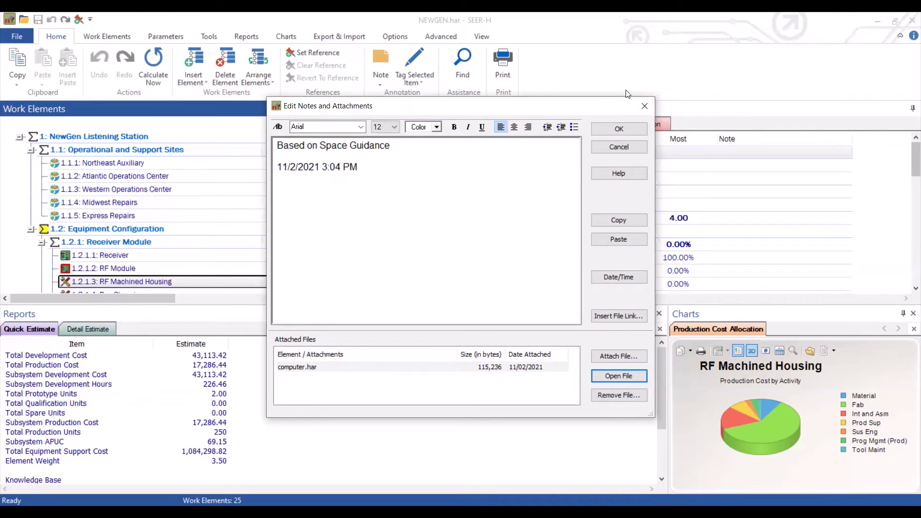
left_click(619, 129)
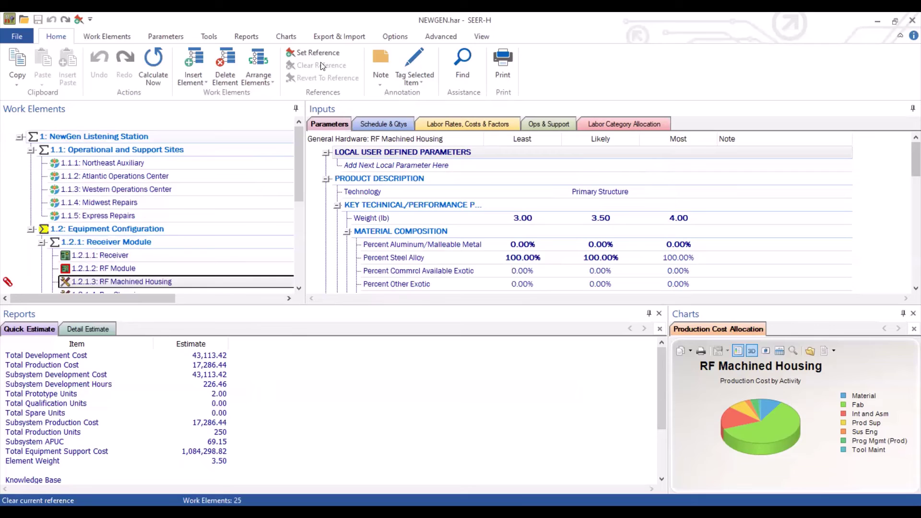
Reopen the RF Machined Housing note, remove the computer.har attachment, and save the note
left_click(374, 56)
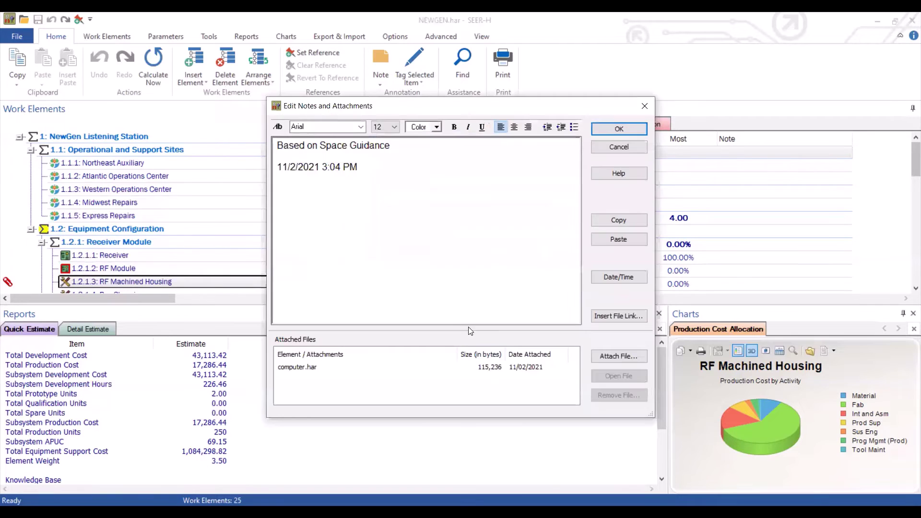
left_click(485, 367)
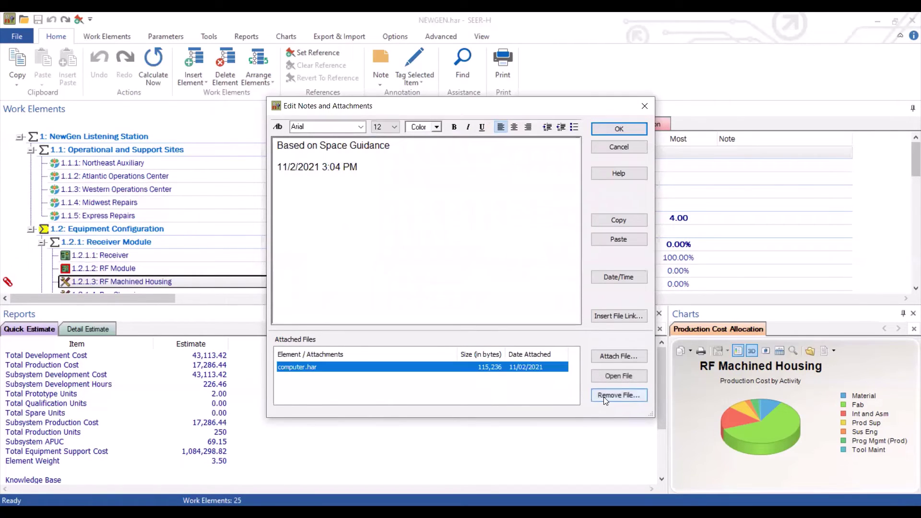
left_click(604, 396)
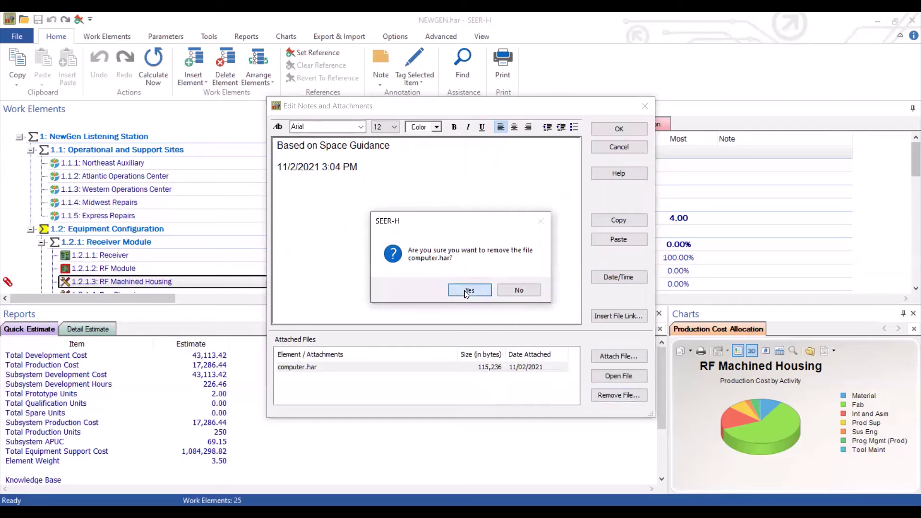
left_click(467, 291)
left_click(595, 131)
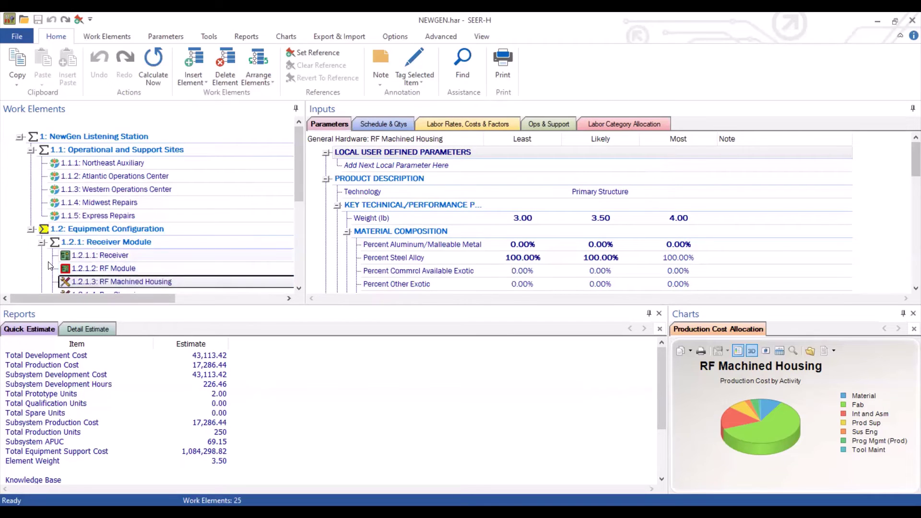
Add the note "Based MEL" to the Weight (lb) parameter of RF Machined Housing
scroll(49, 266, "down", 1)
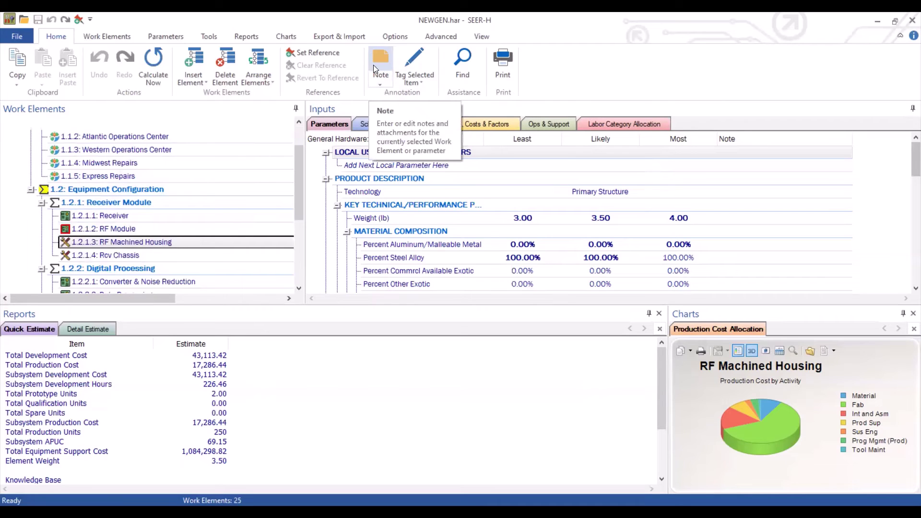
mouse_move(158, 246)
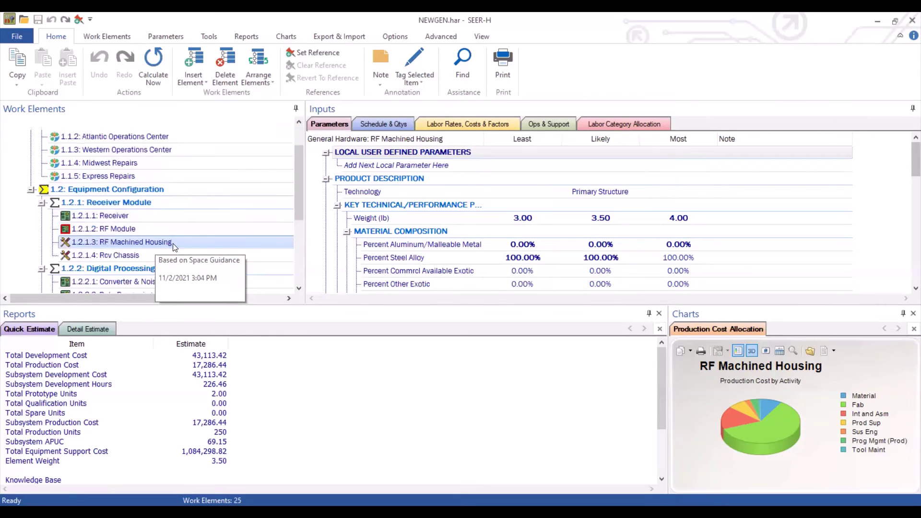
double_click(406, 220)
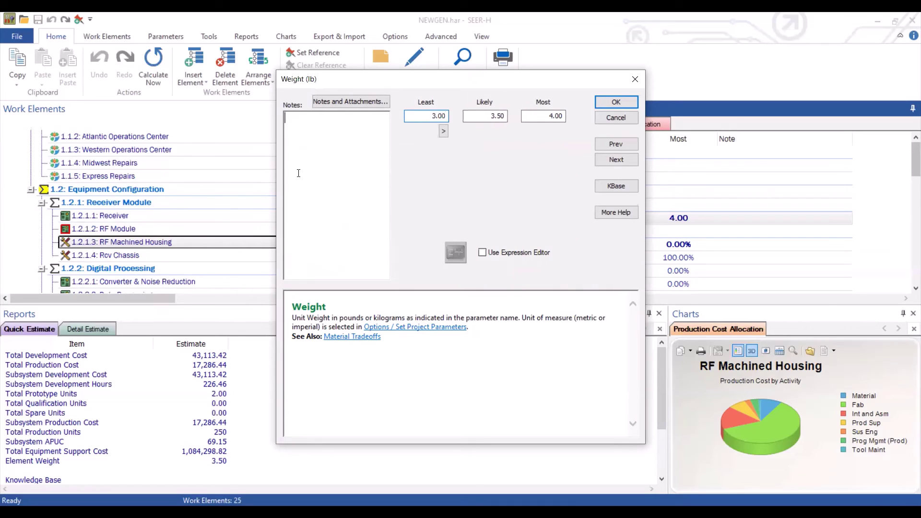
type("Based MEL")
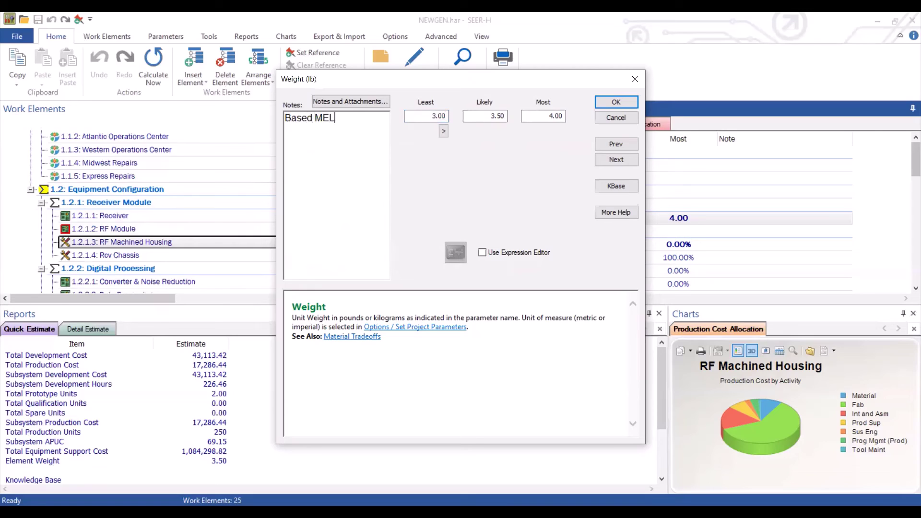
left_click(336, 102)
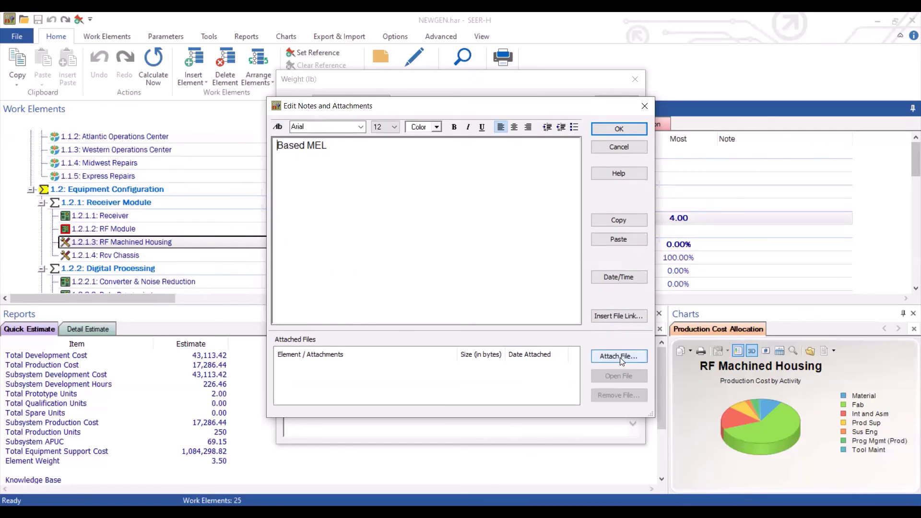
left_click(624, 126)
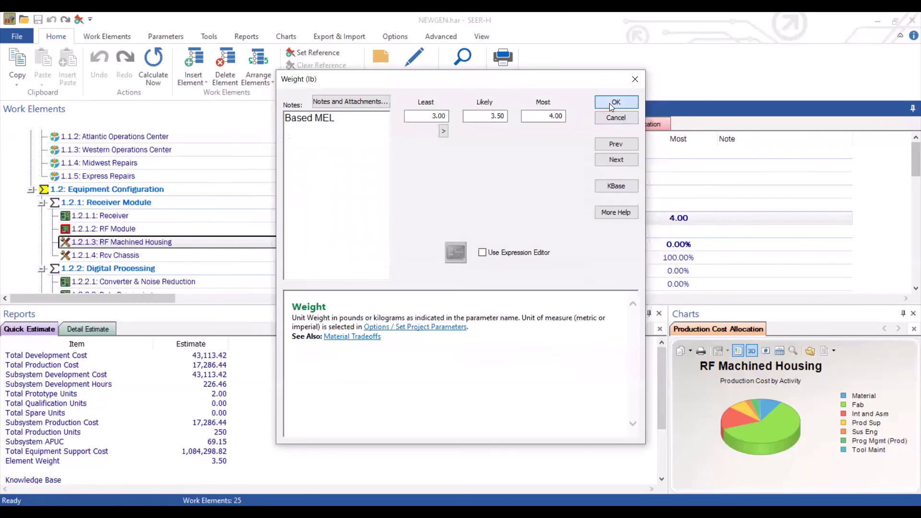
left_click(609, 103)
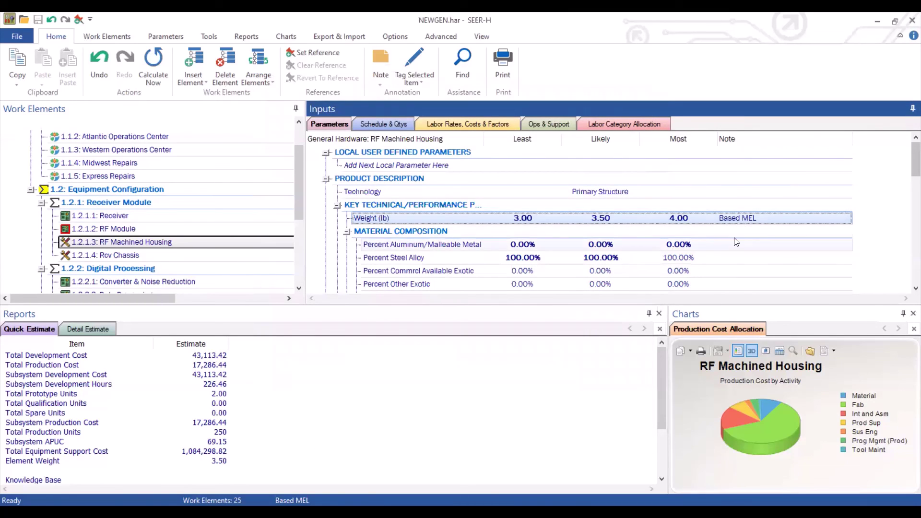